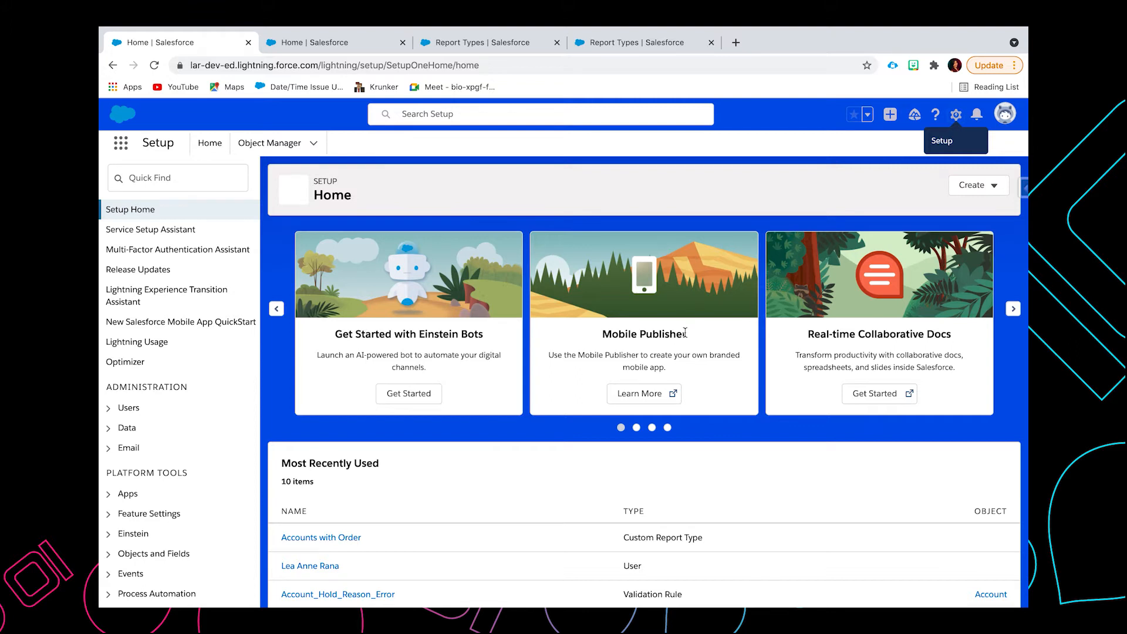
# Step: Open Setup, search for "Report types" and go to the list of all custom report types
pyautogui.click(956, 116)
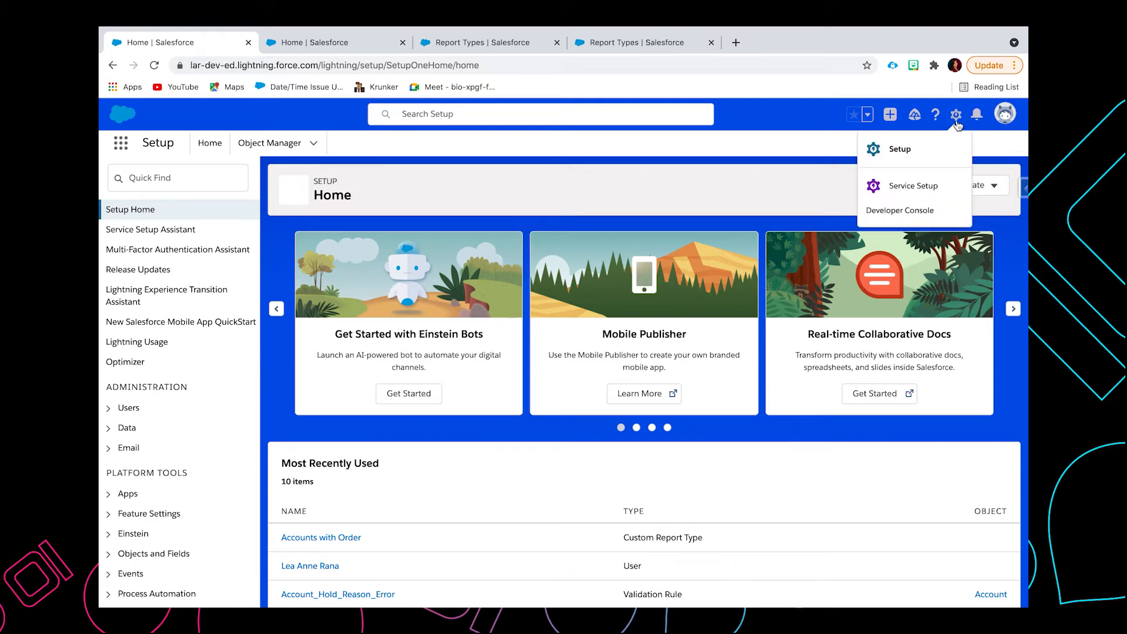
pyautogui.click(919, 150)
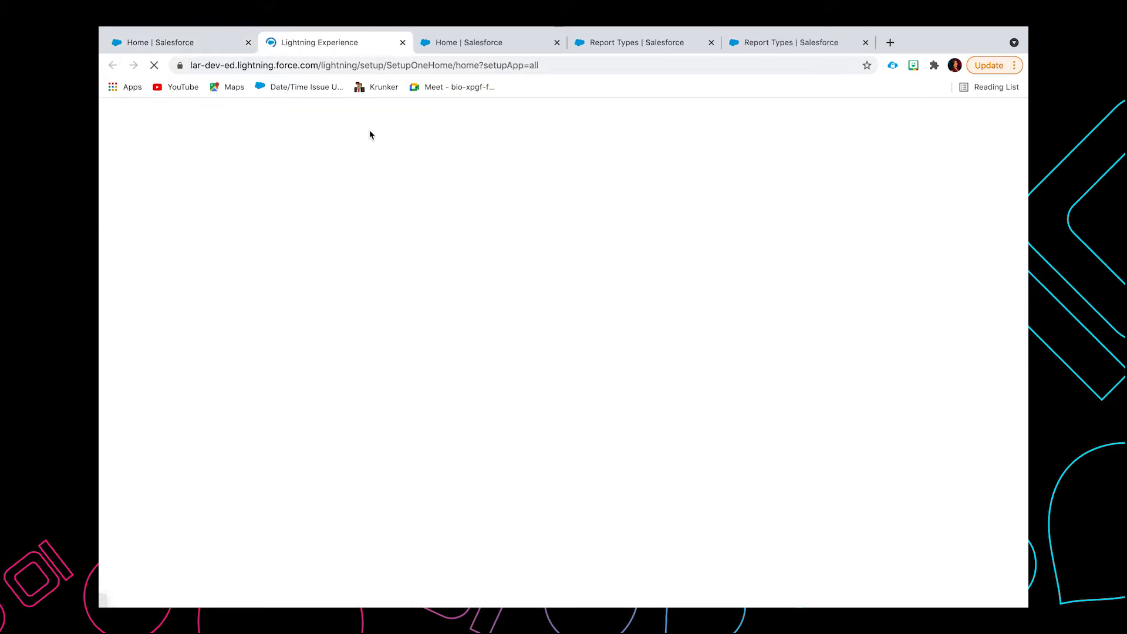
pyautogui.click(470, 44)
pyautogui.click(215, 170)
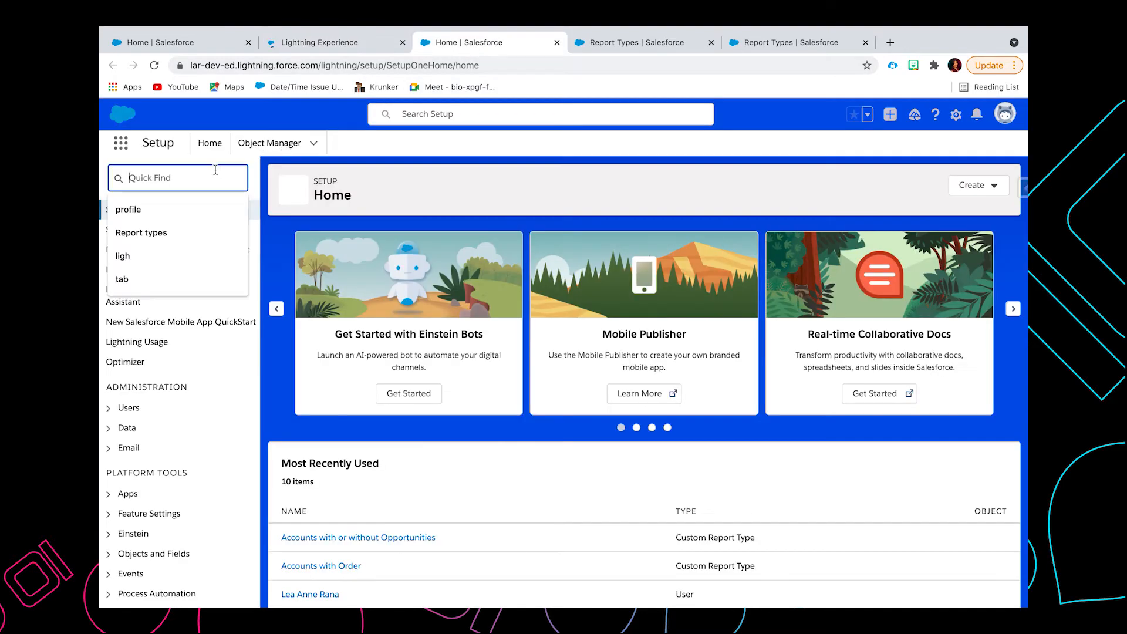
pyautogui.click(177, 233)
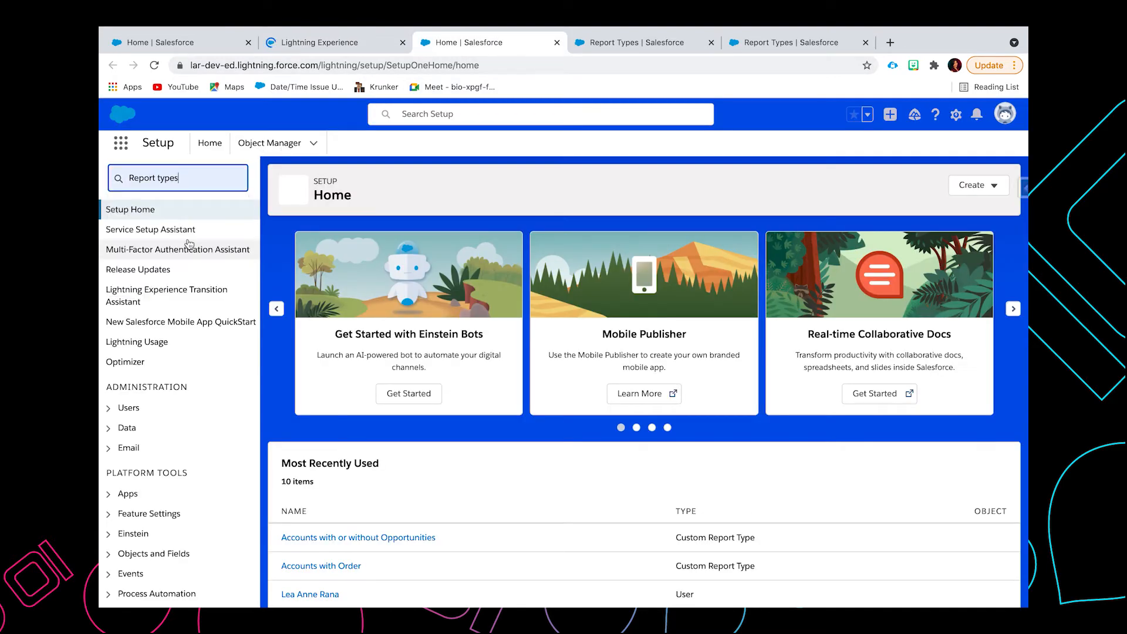
pyautogui.click(187, 272)
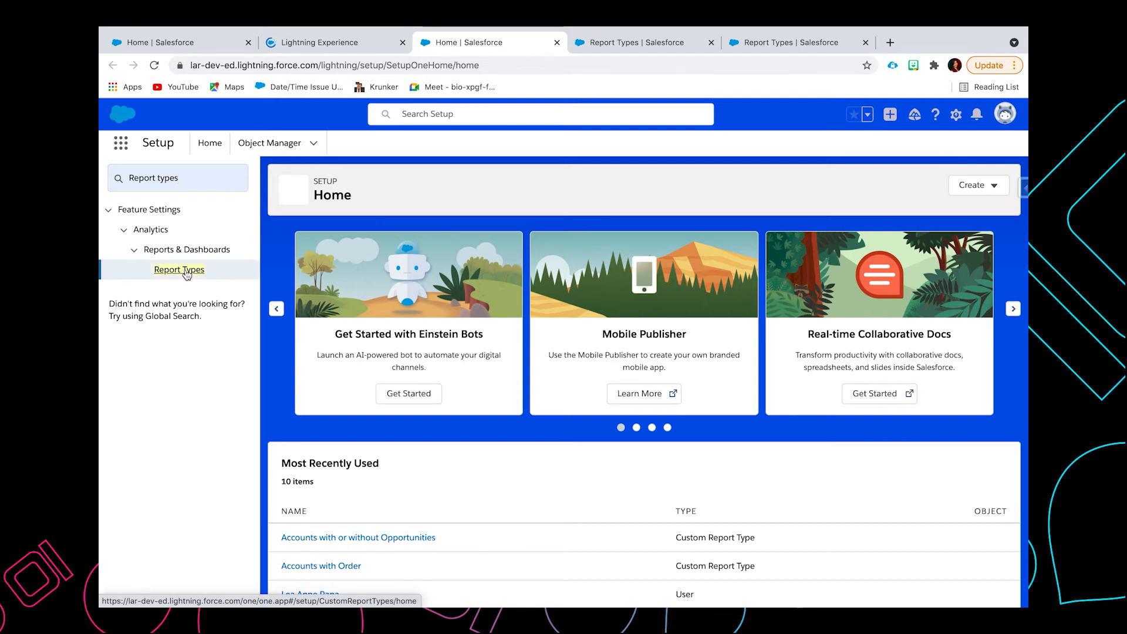
pyautogui.click(590, 42)
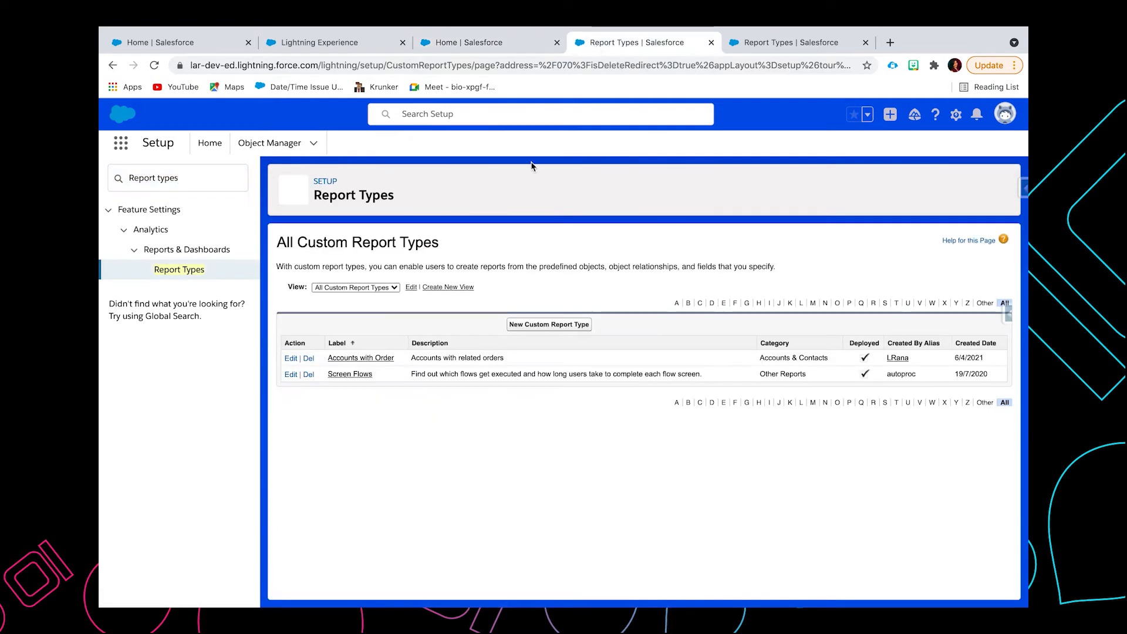
# Step: Start a new custom report type with Accounts as primary object and the label "Accounts with or without Opportunities", letting the report type name fill in
pyautogui.click(544, 327)
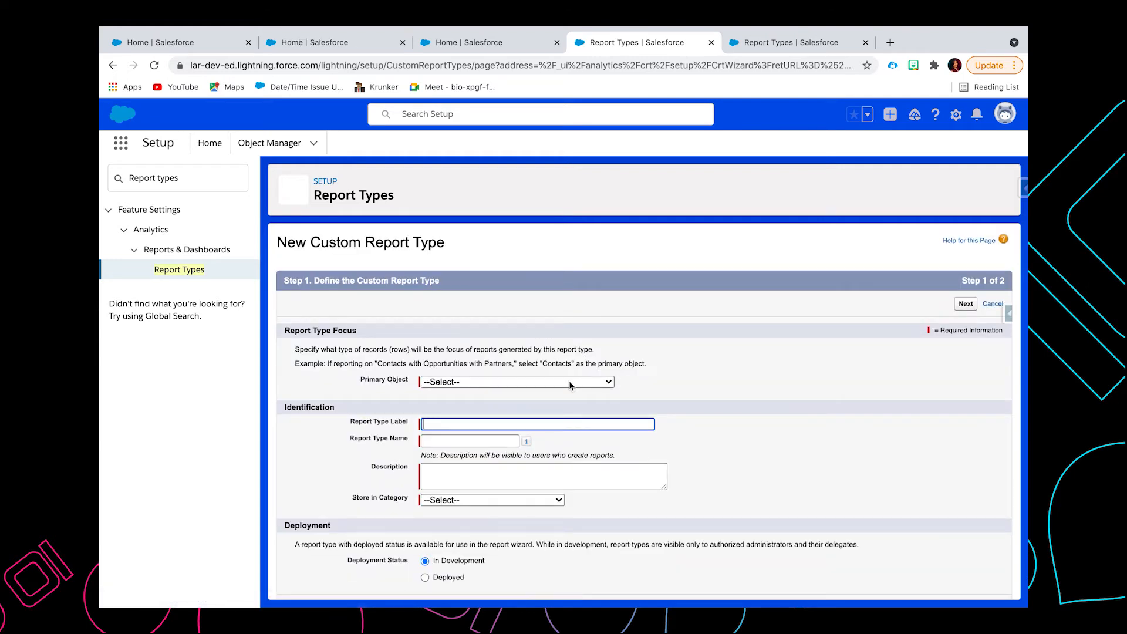
pyautogui.click(569, 381)
pyautogui.click(505, 394)
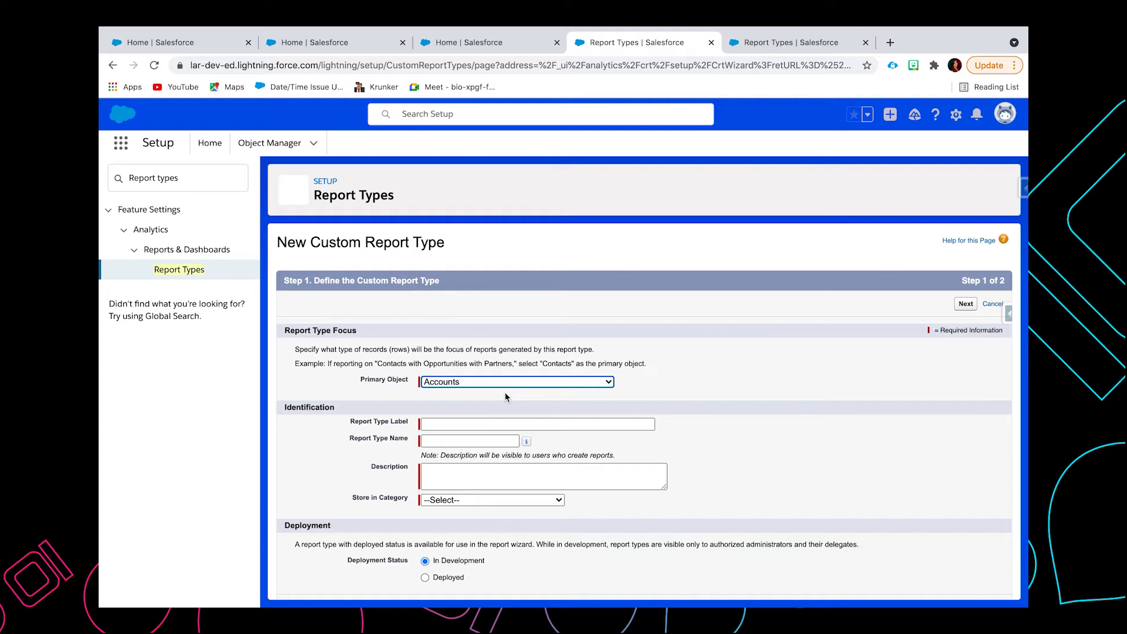
pyautogui.click(484, 423)
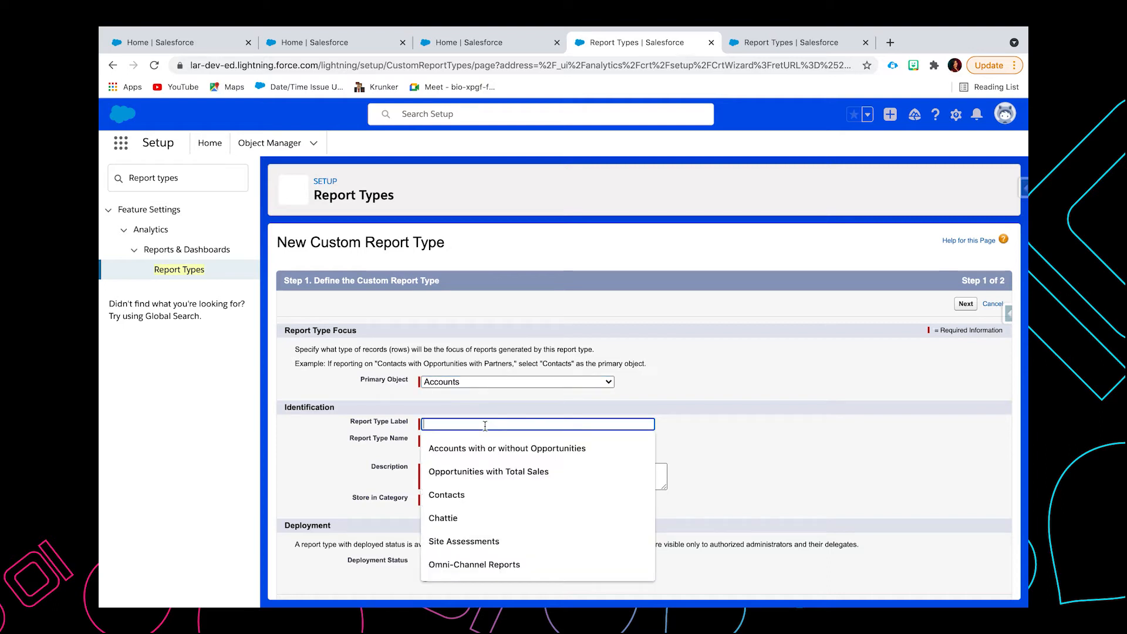
pyautogui.click(492, 449)
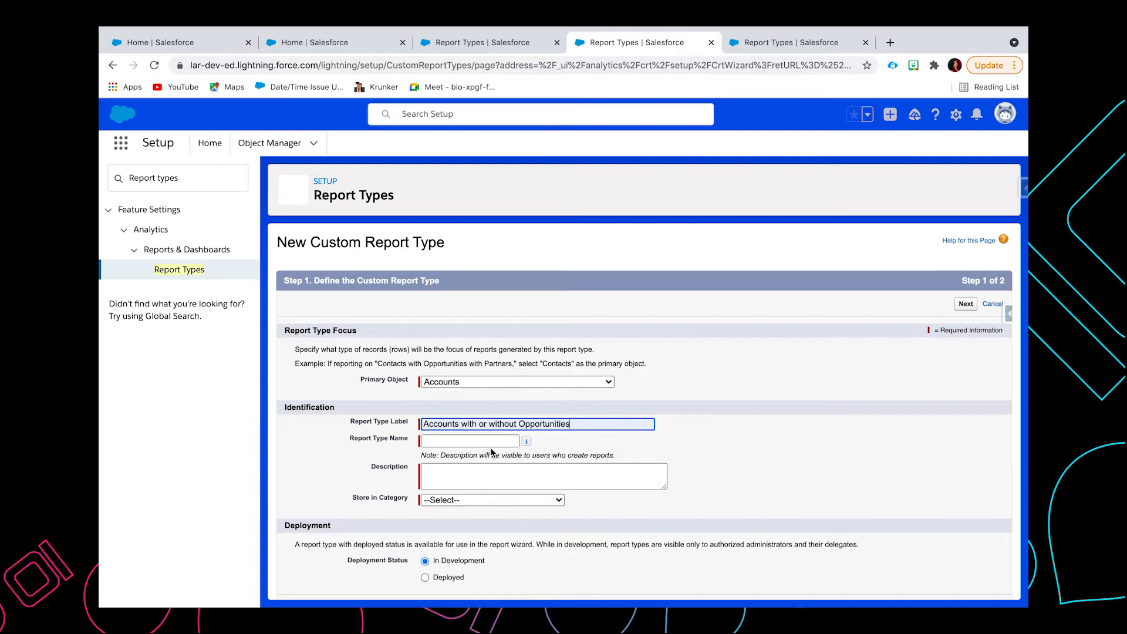
pyautogui.click(478, 440)
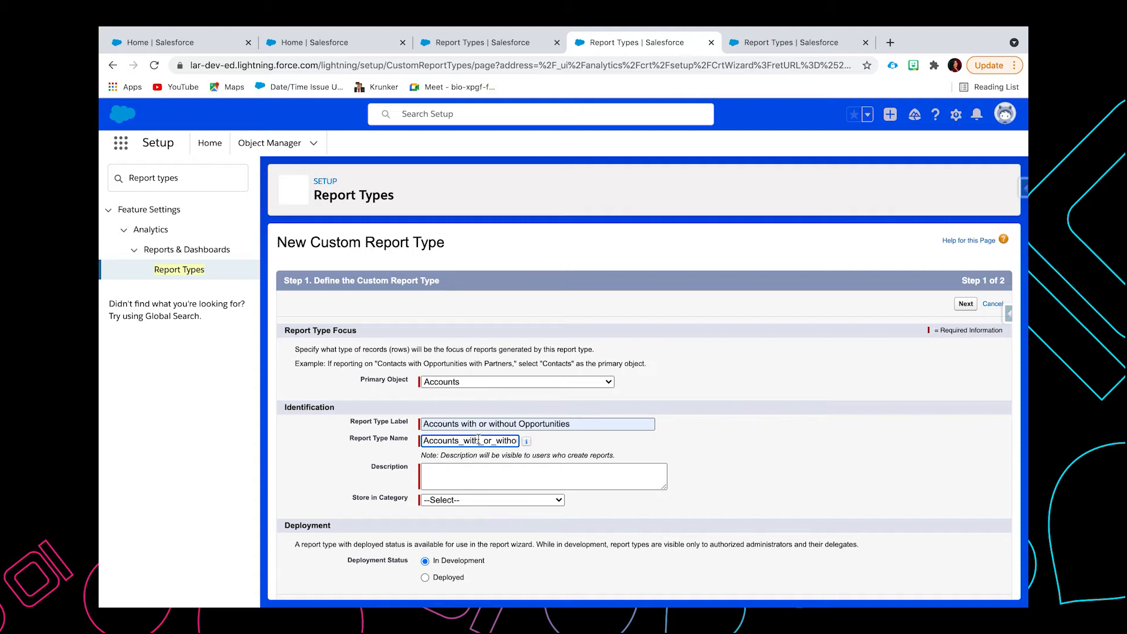
# Step: Enter the report type description "Accounts with or without related Opportunities"
pyautogui.click(474, 480)
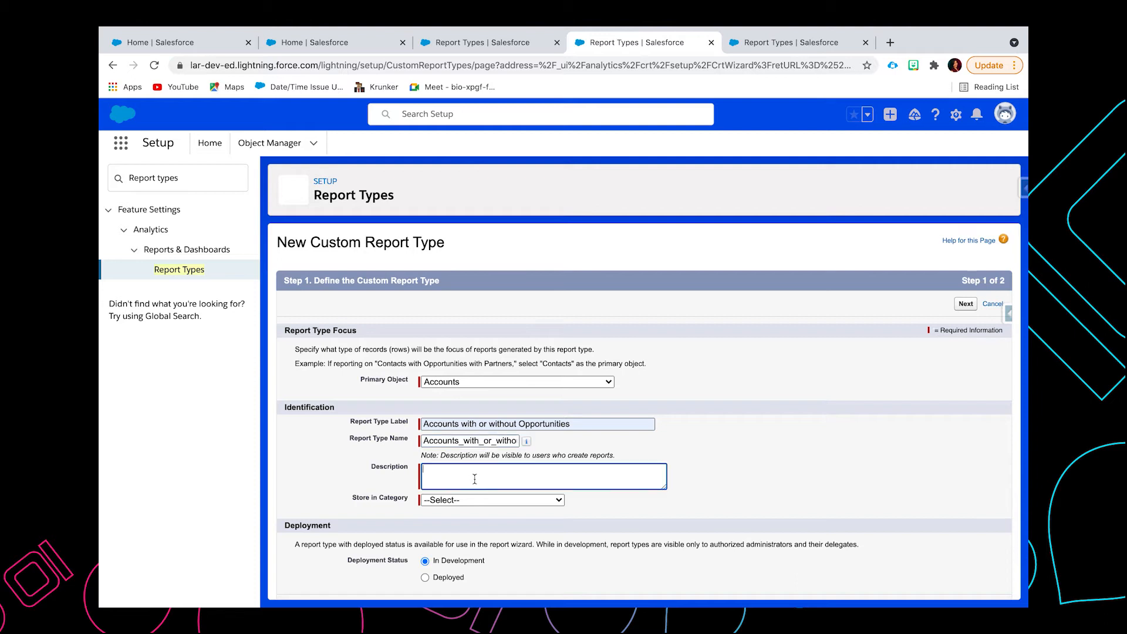
pyautogui.write('Acc')
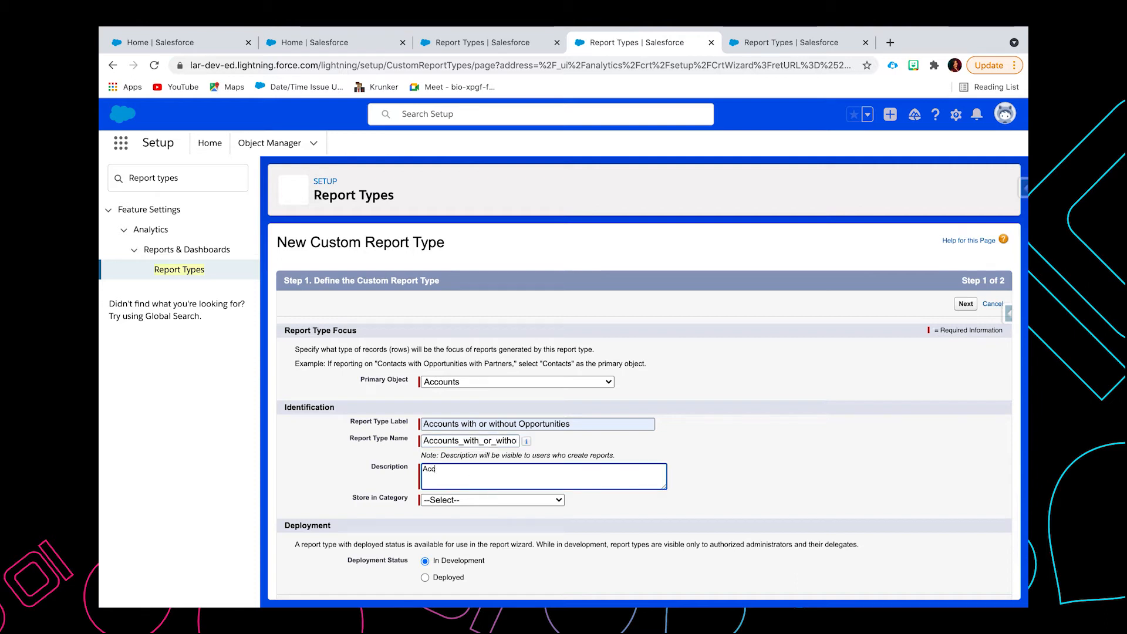
pyautogui.write('ounts with or')
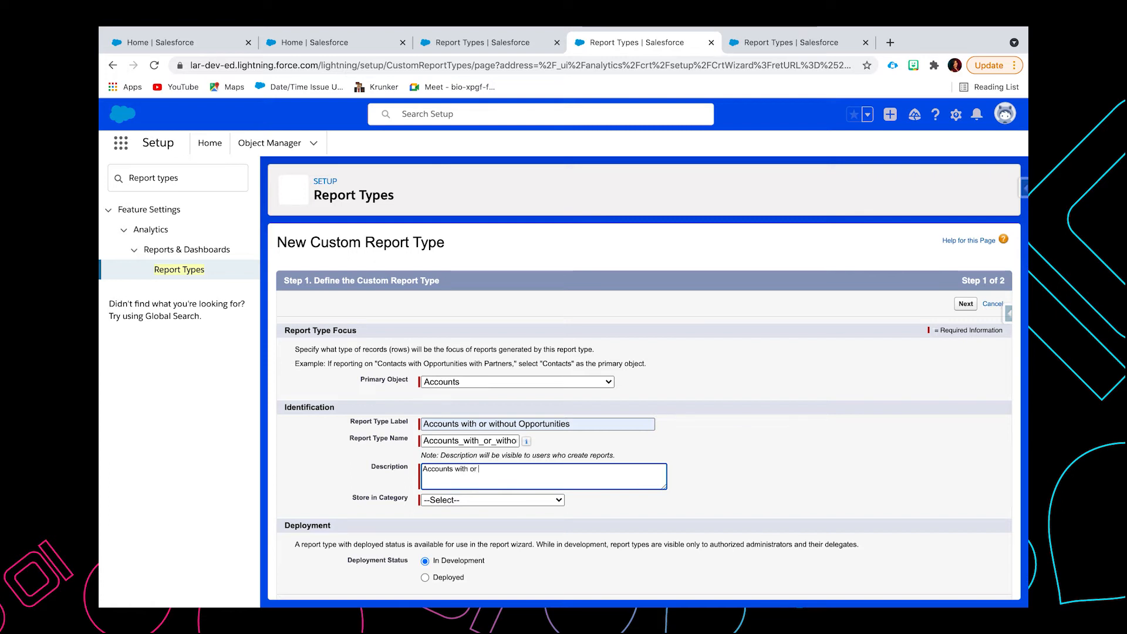
pyautogui.write(' without related Op')
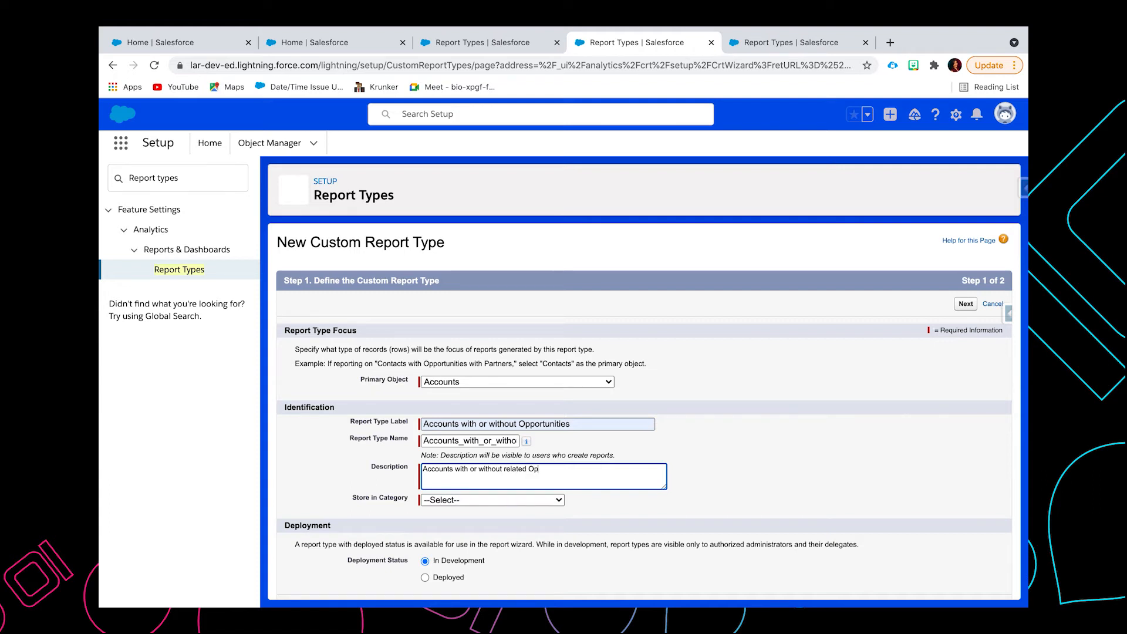
pyautogui.write('portunities')
# Step: Store the report type in the Other Reports category, set its deployment status to Deployed and continue to the record set definition
pyautogui.click(491, 501)
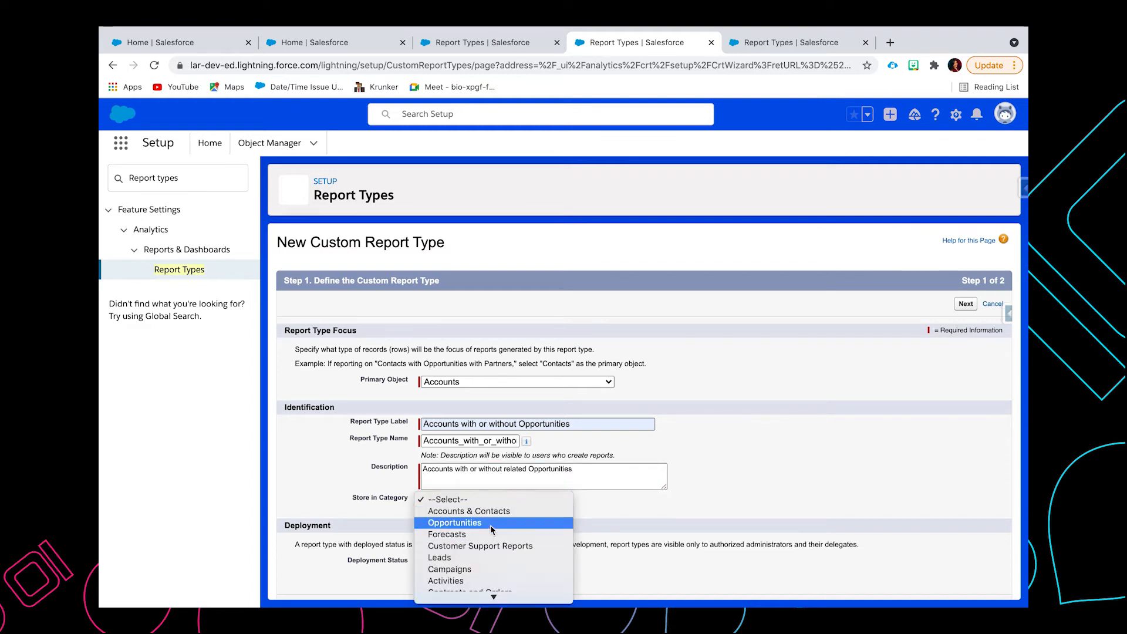
pyautogui.scroll(-5, 479, 543)
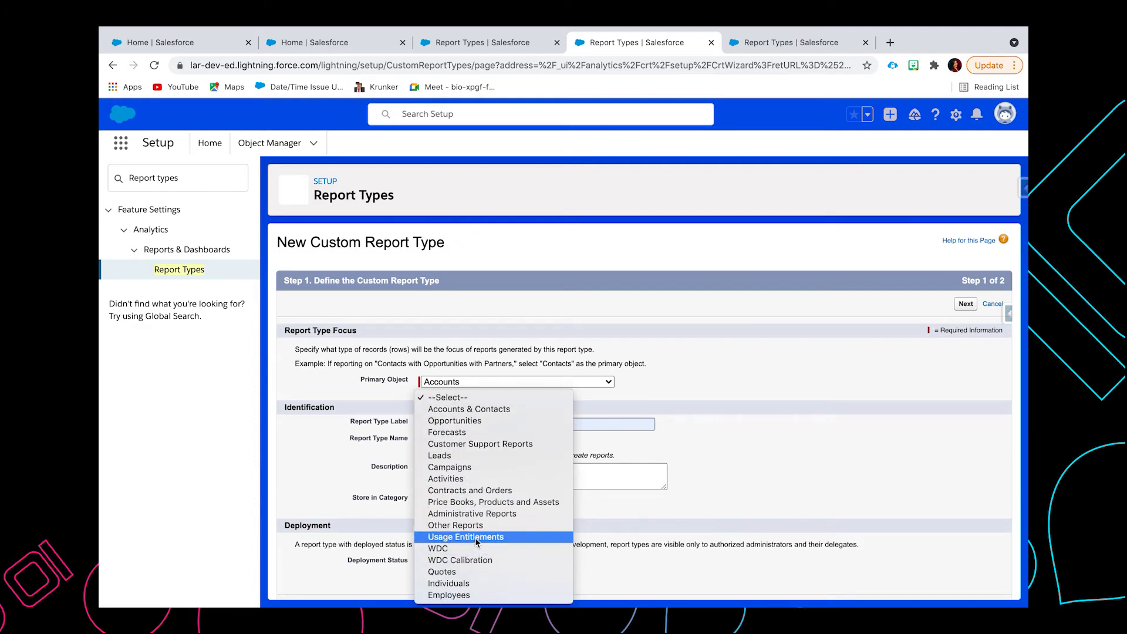
pyautogui.click(476, 529)
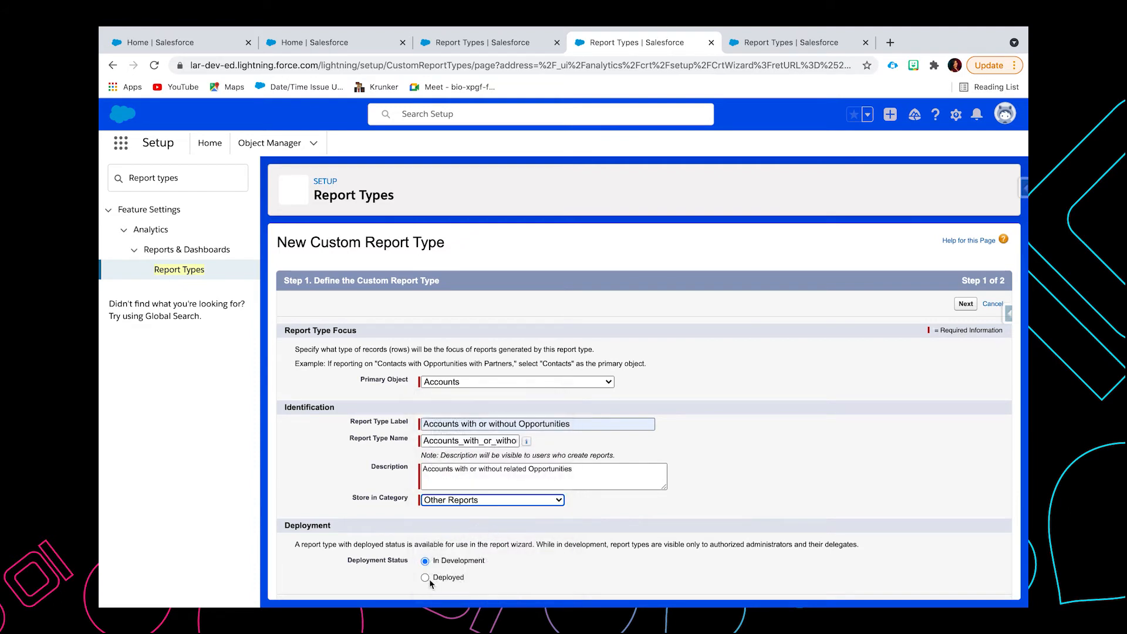
pyautogui.click(425, 578)
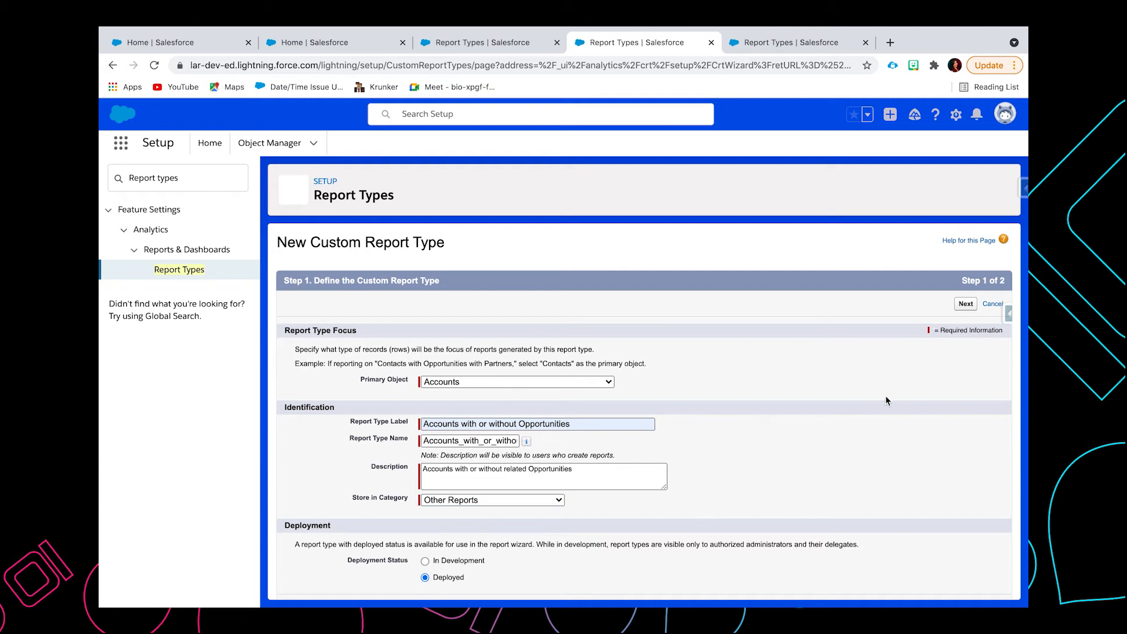
pyautogui.click(963, 304)
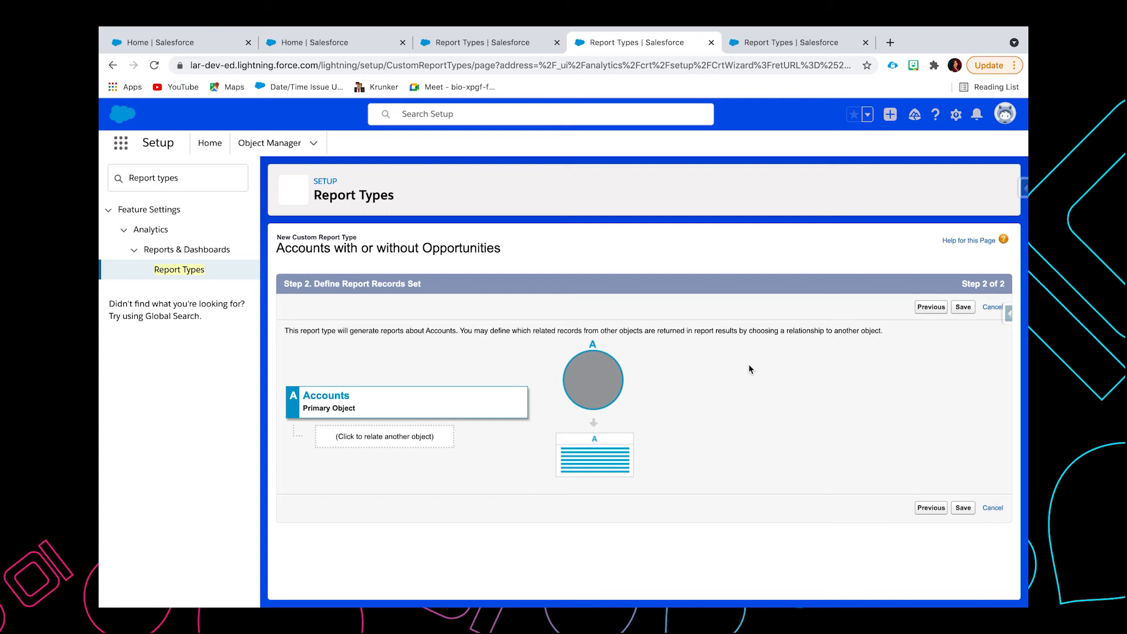
# Step: Relate Opportunities to Accounts so that "A" records may or may not have related "B" records, and save the report type
pyautogui.click(386, 438)
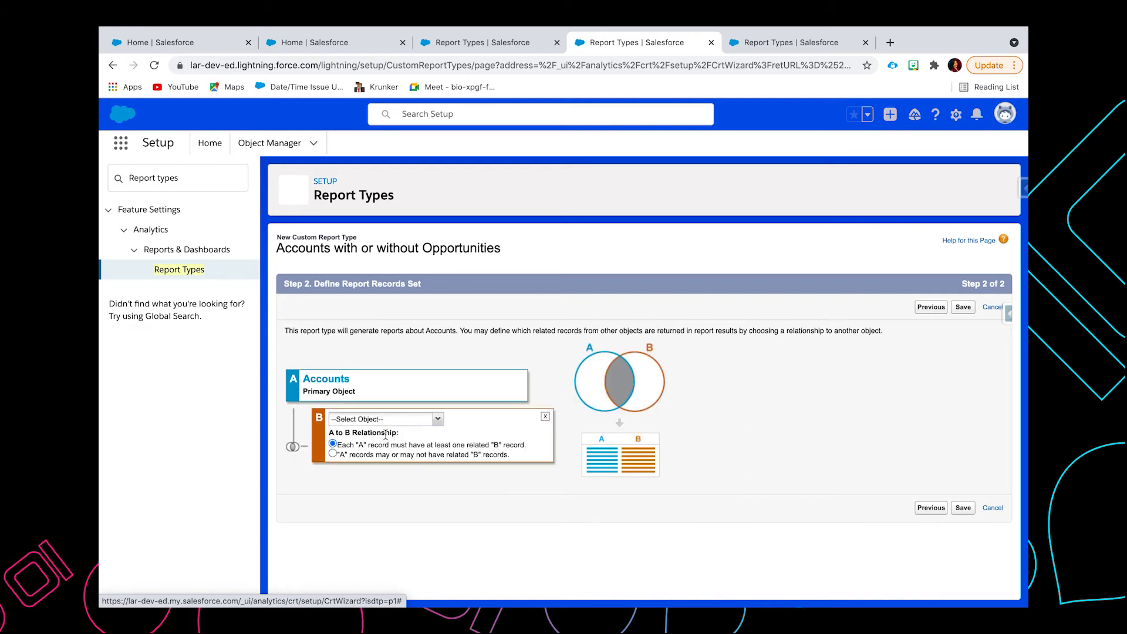
pyautogui.click(436, 419)
pyautogui.click(382, 250)
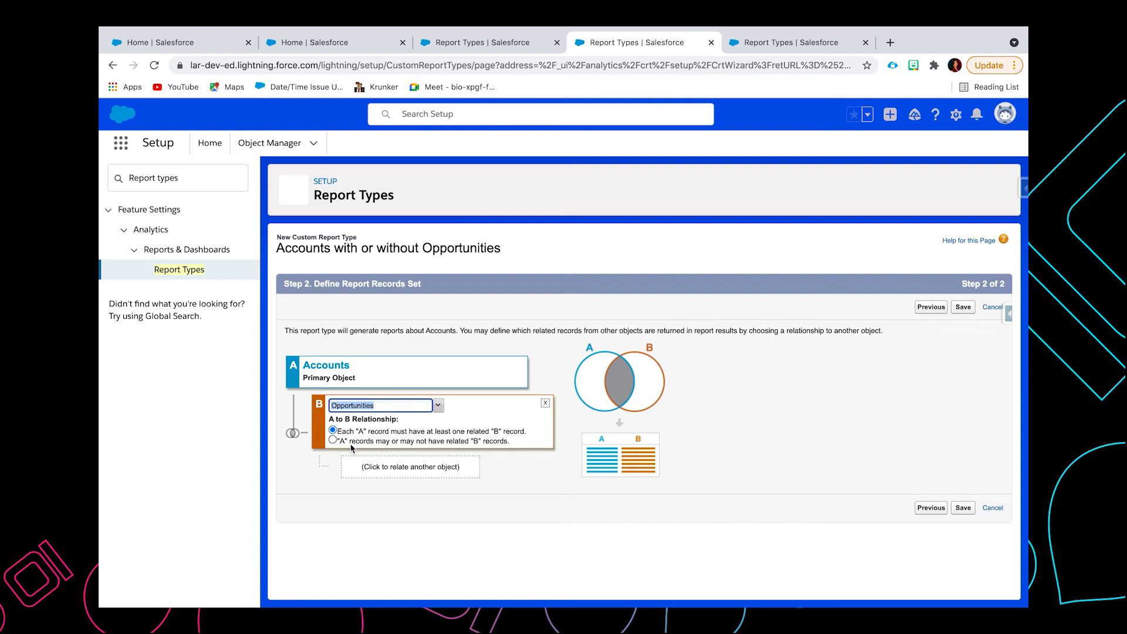
pyautogui.click(333, 441)
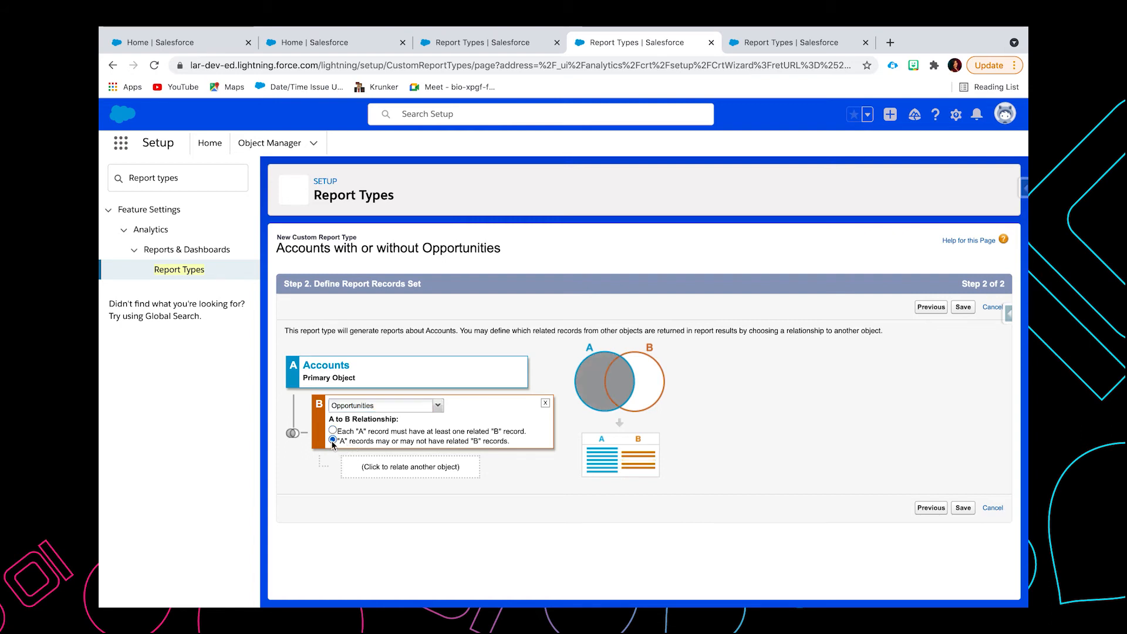
pyautogui.click(963, 307)
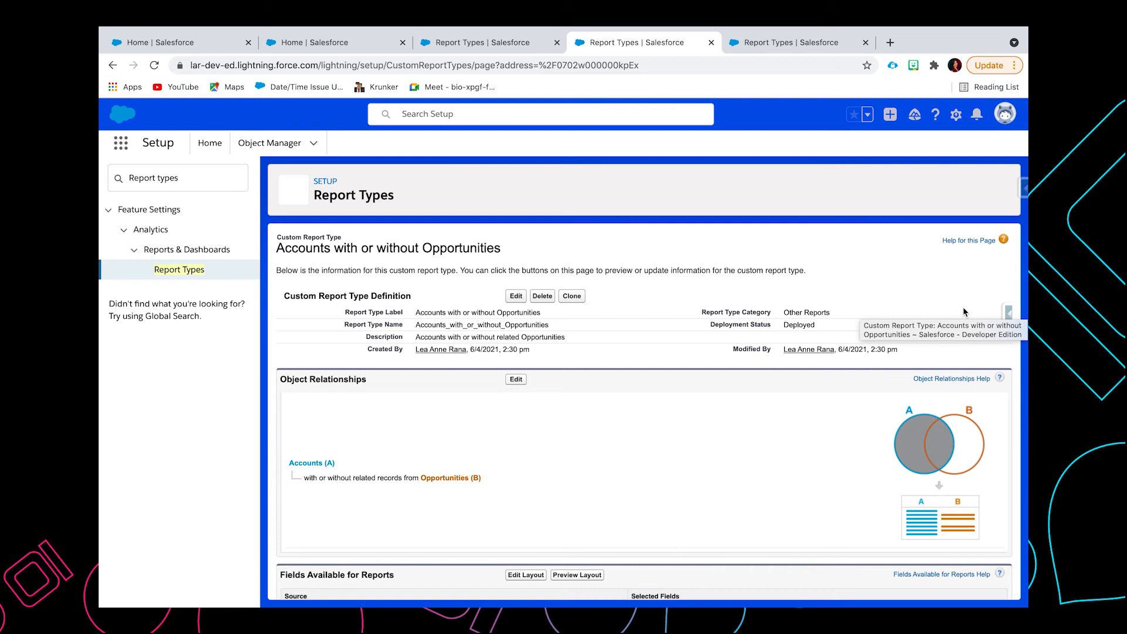
# Step: Edit the report type's field layout to add the Opportunities field Account Name to the Opportunities section, and save the layout
pyautogui.scroll(-2, 797, 418)
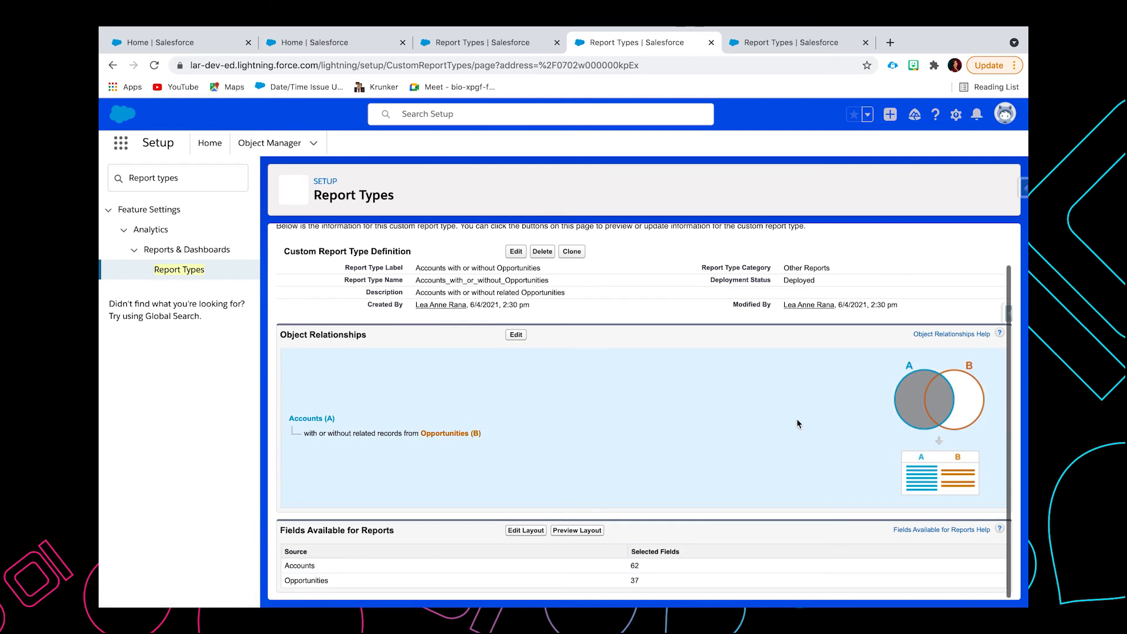
pyautogui.click(529, 531)
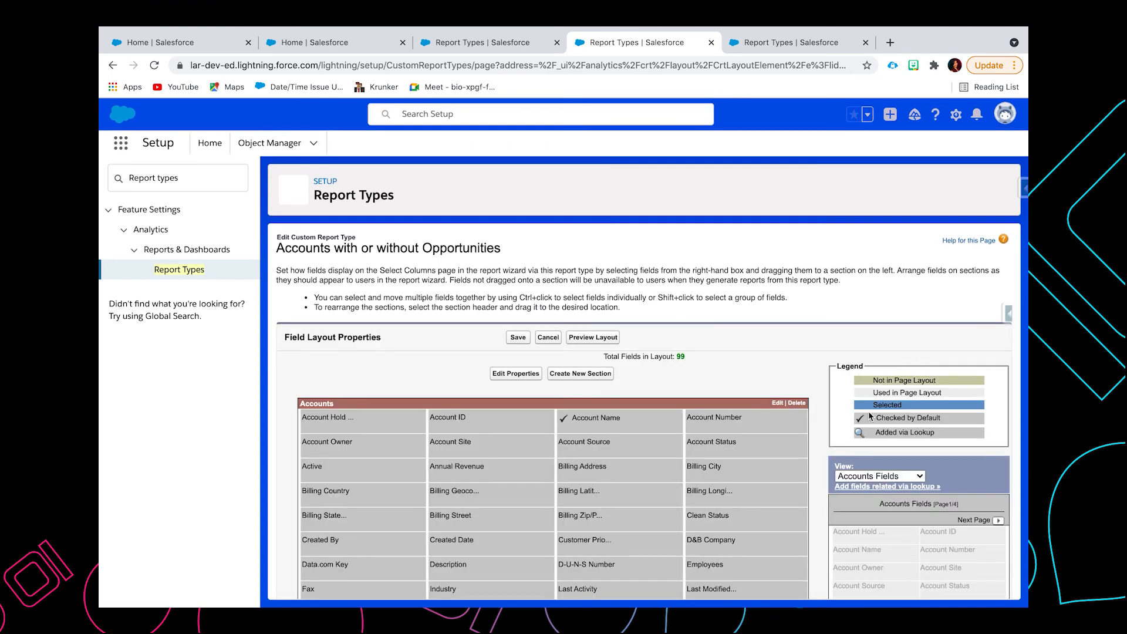
pyautogui.scroll(-4, 864, 415)
pyautogui.scroll(-1, 864, 421)
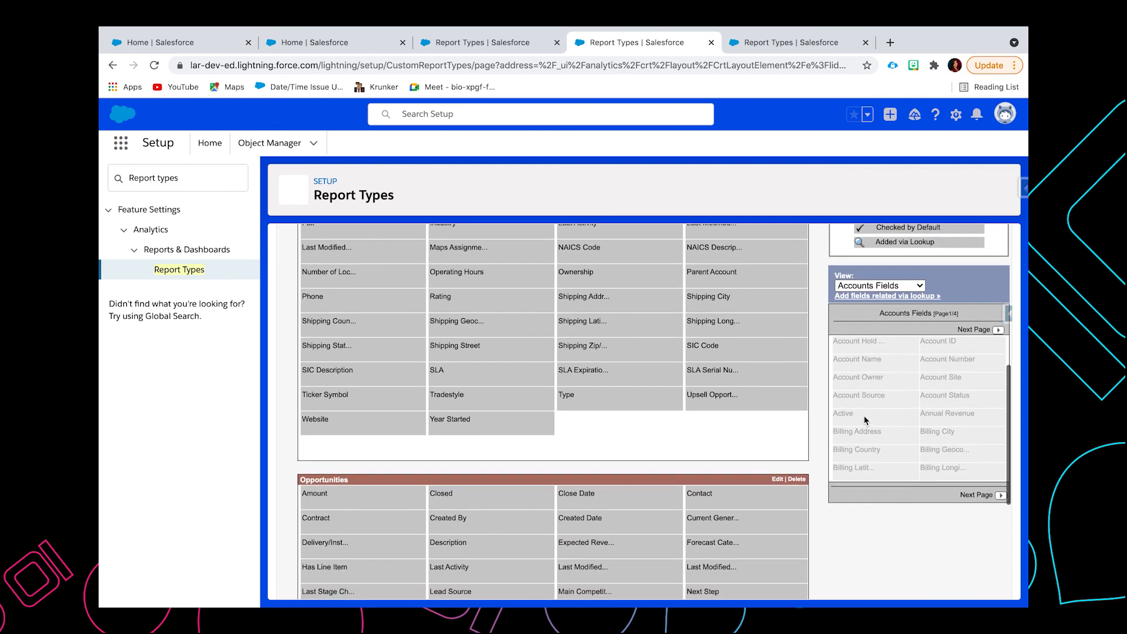
pyautogui.click(908, 286)
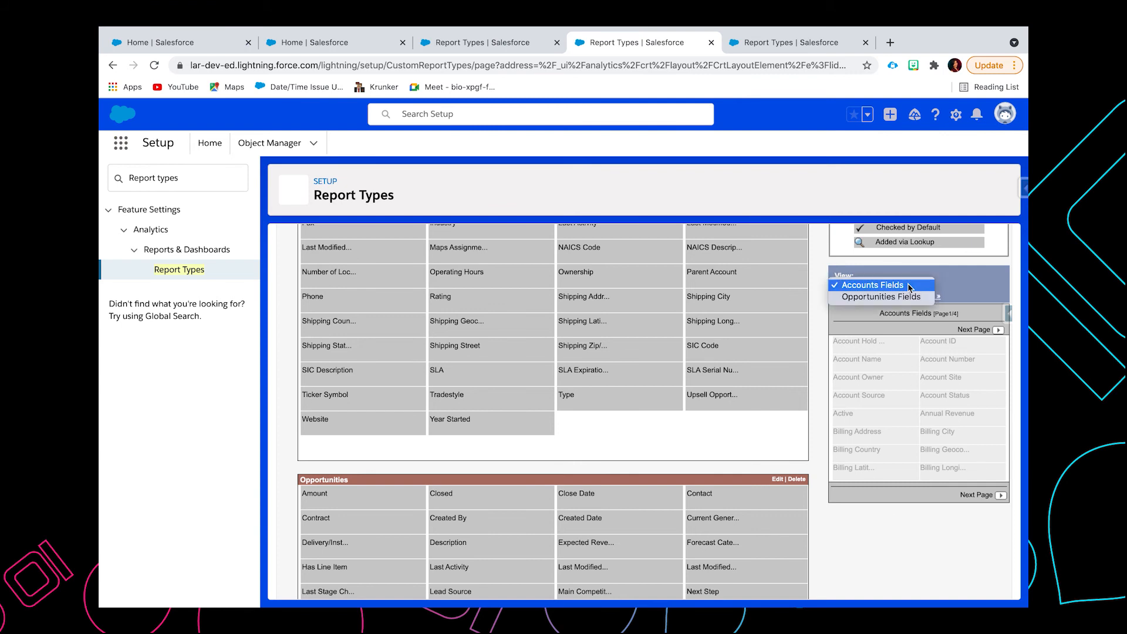
pyautogui.click(892, 297)
pyautogui.scroll(-4, 686, 511)
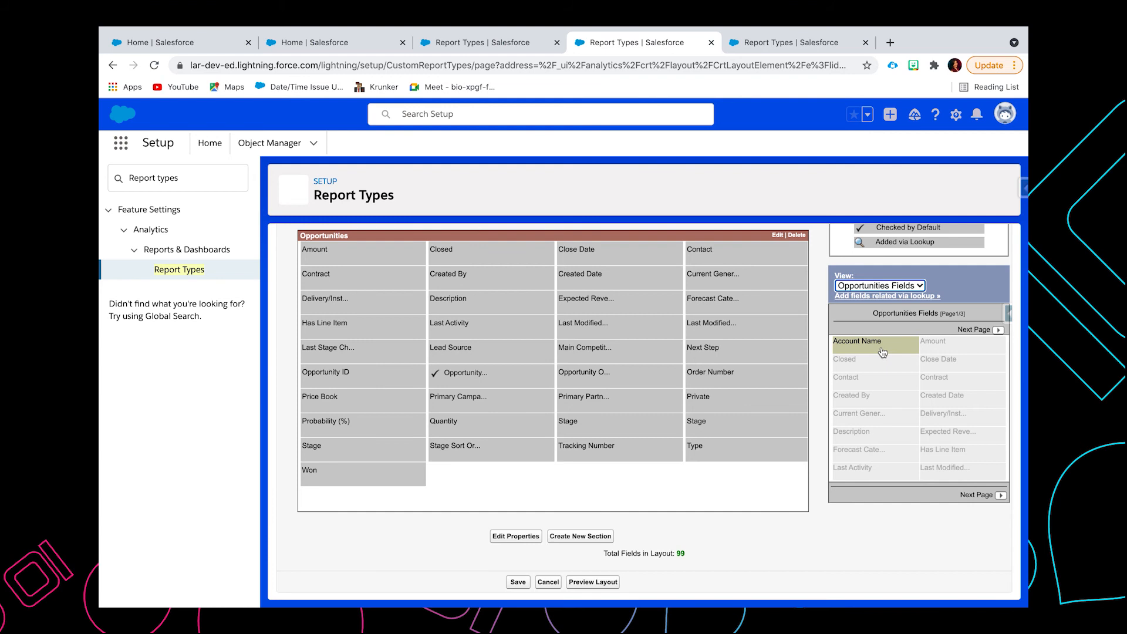
pyautogui.moveTo(883, 352); pyautogui.dragTo(665, 480)
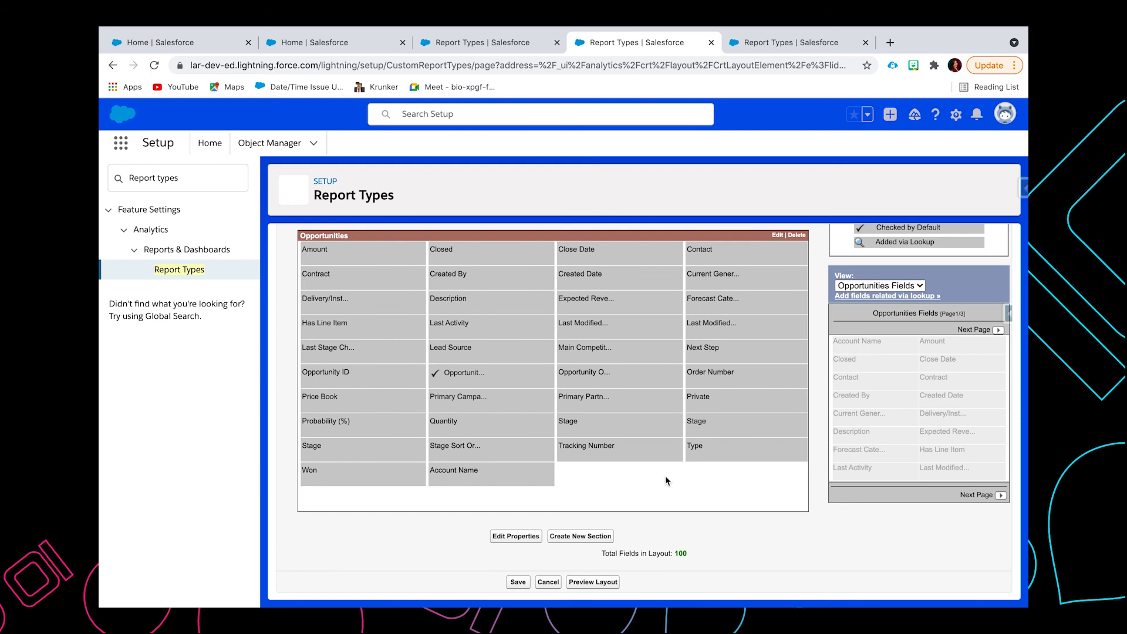
pyautogui.click(517, 582)
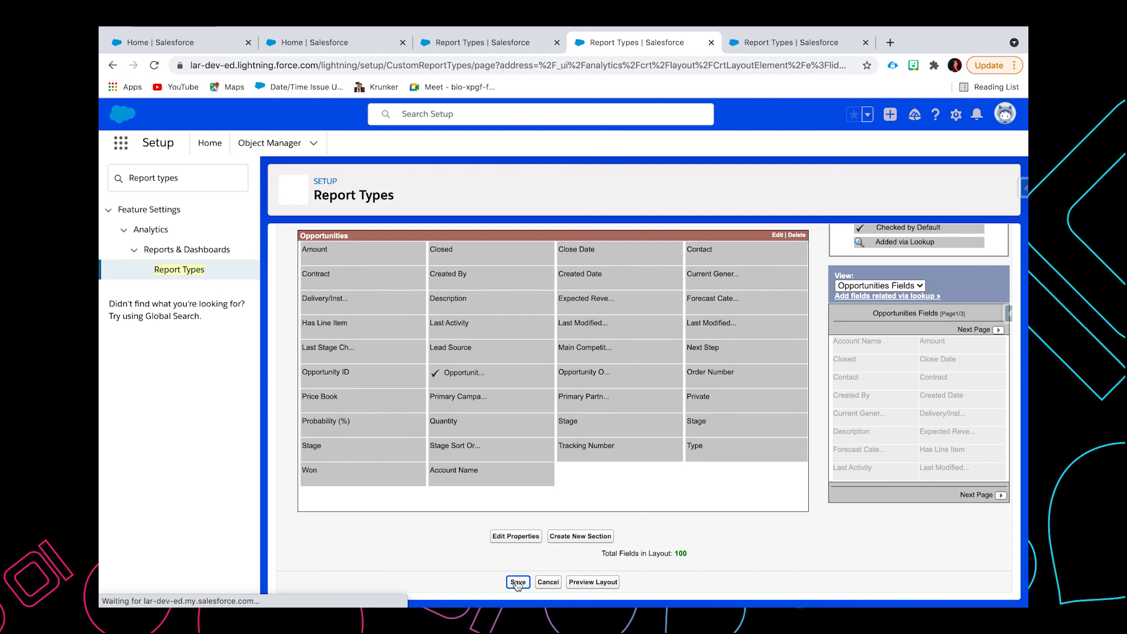